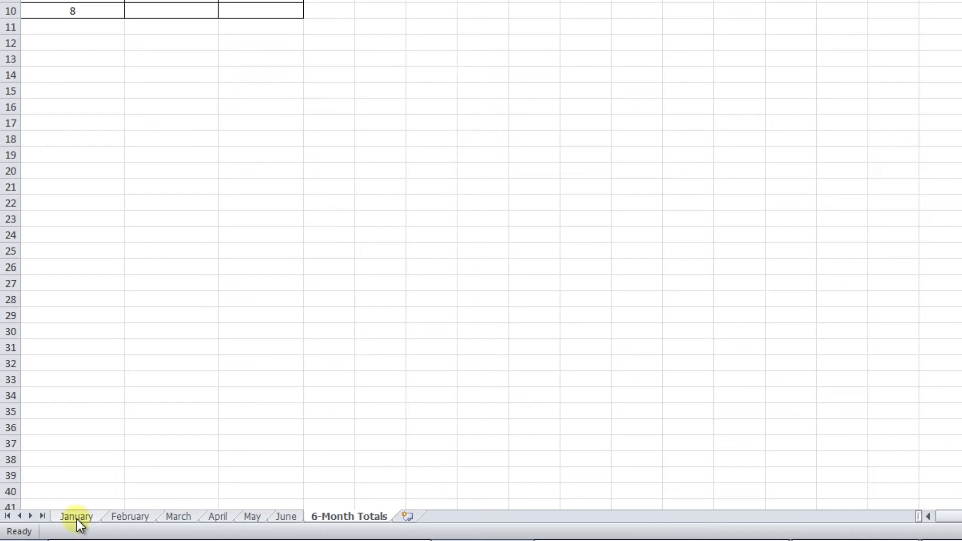
Review the January through June sheets' figures, then return to the 6-Month Totals sheet.
{"action": "left_click", "coordinate": [46, 526]}
{"action": "left_click", "coordinate": [121, 516]}
{"action": "left_click", "coordinate": [179, 516]}
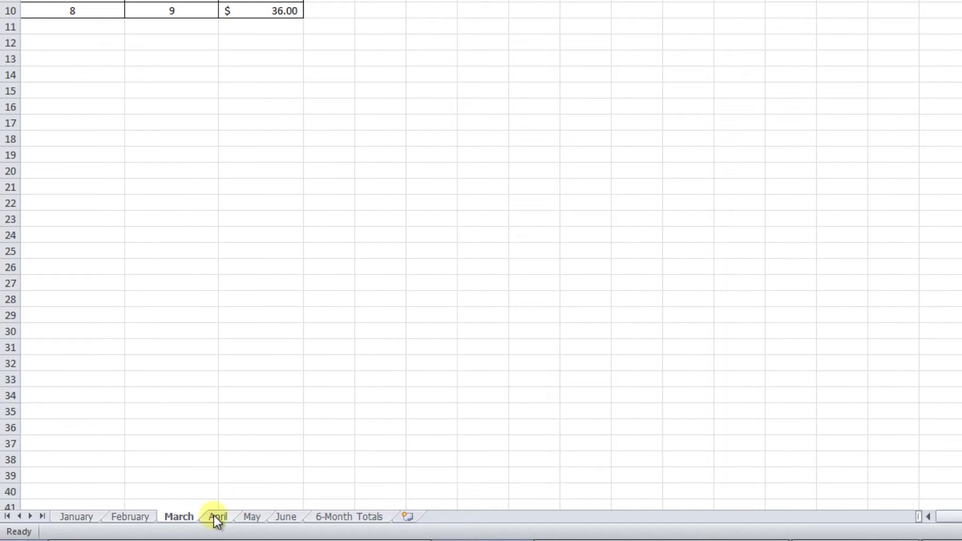
{"action": "left_click", "coordinate": [217, 517]}
{"action": "left_click", "coordinate": [253, 517]}
{"action": "left_click", "coordinate": [286, 516]}
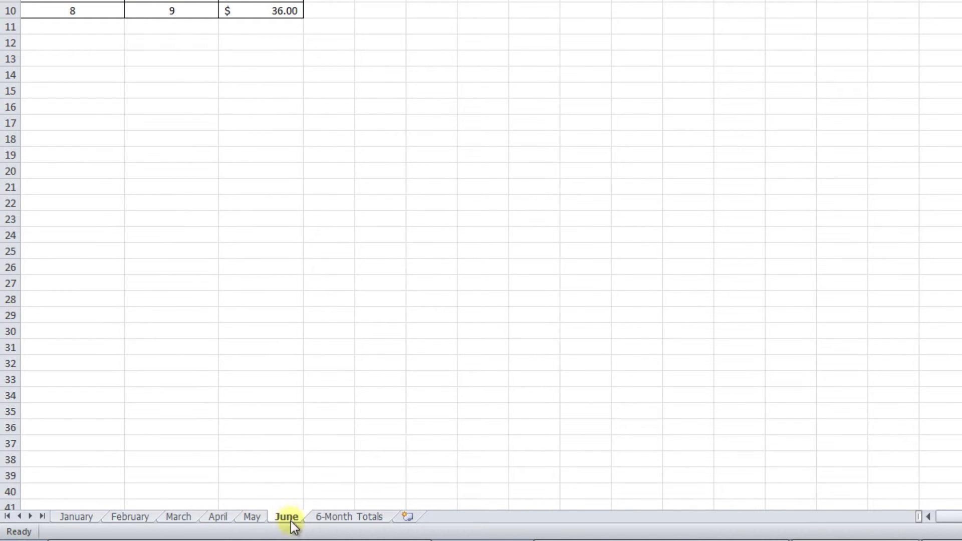
{"action": "left_click", "coordinate": [345, 519]}
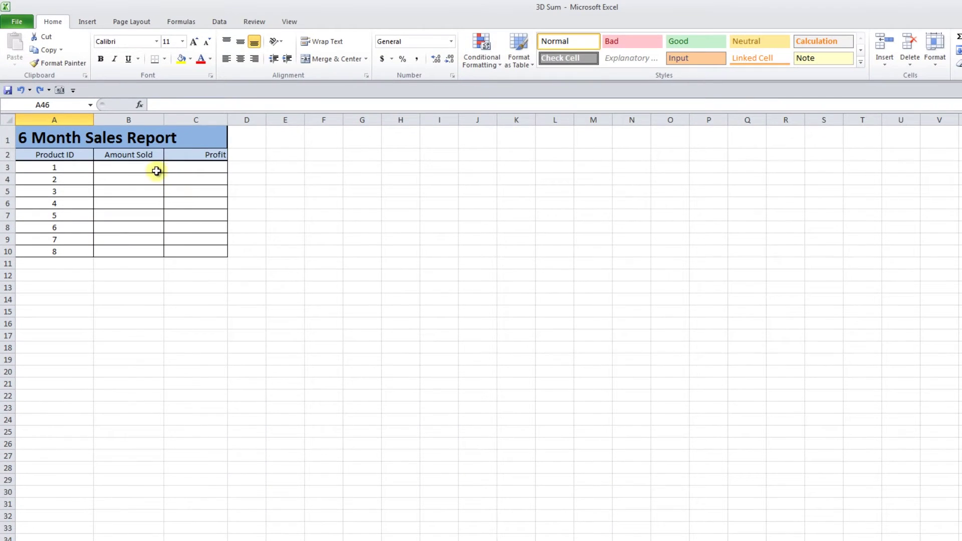
Enter =SUM('January:June'!B3) in B3 and fill it down to B10.
{"action": "left_click", "coordinate": [150, 169]}
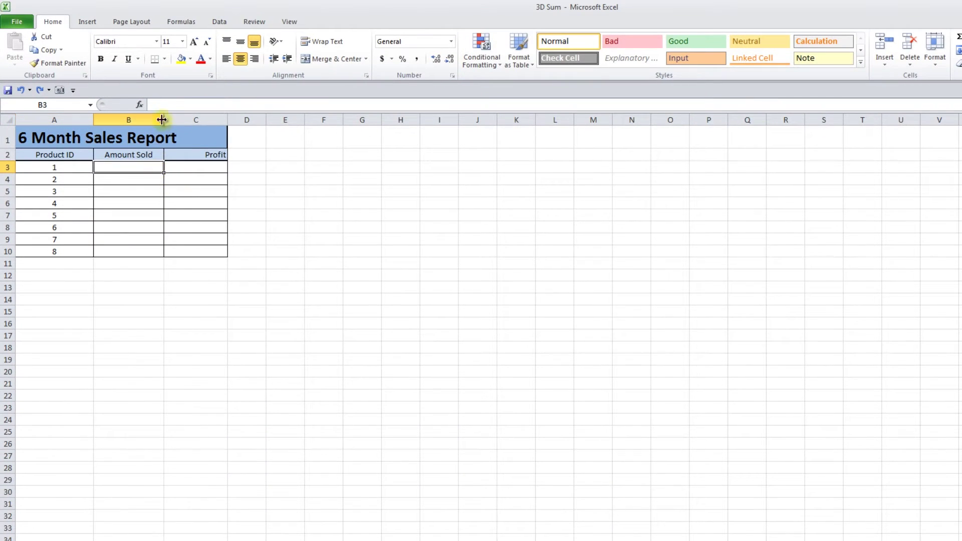
{"action": "left_click", "coordinate": [169, 104]}
{"action": "type", "text": "="}
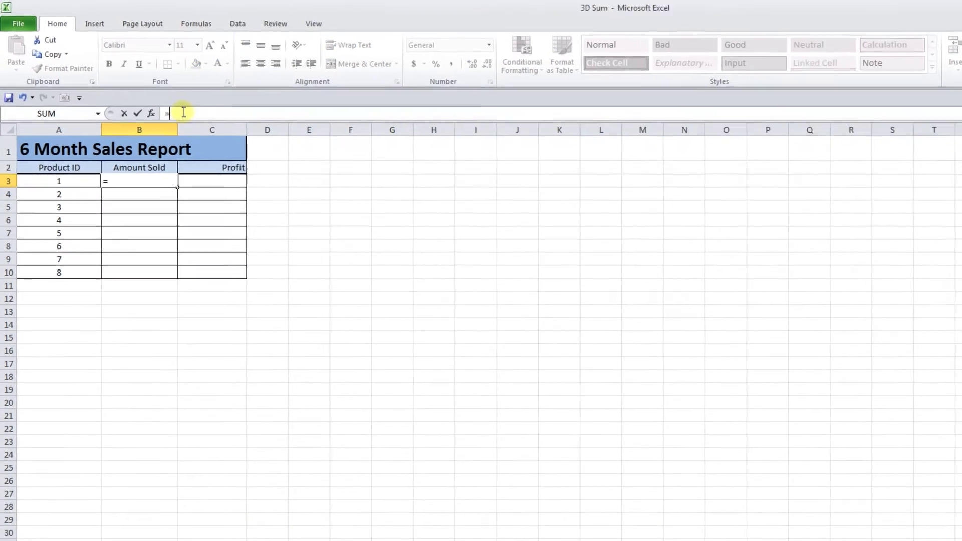
{"action": "type", "text": "SUM"}
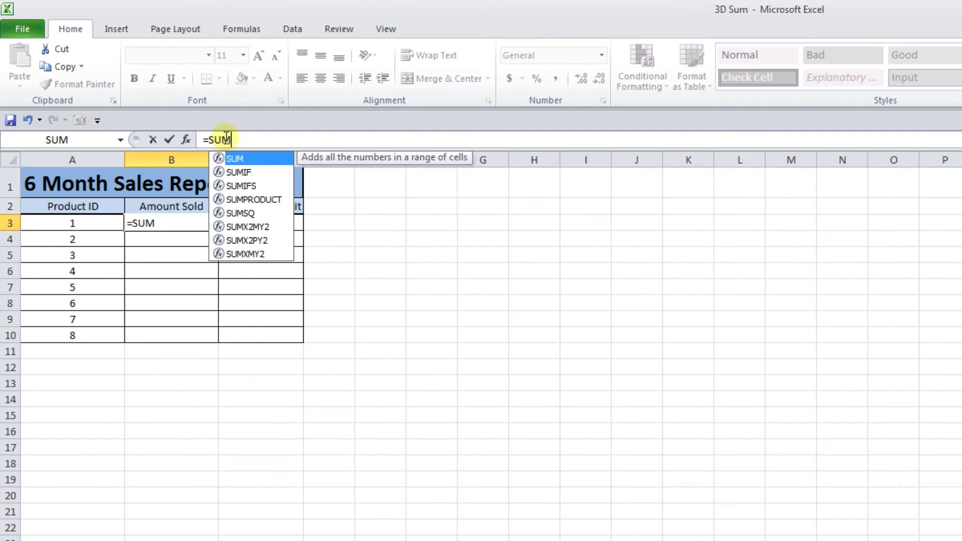
{"action": "type", "text": "('January:"}
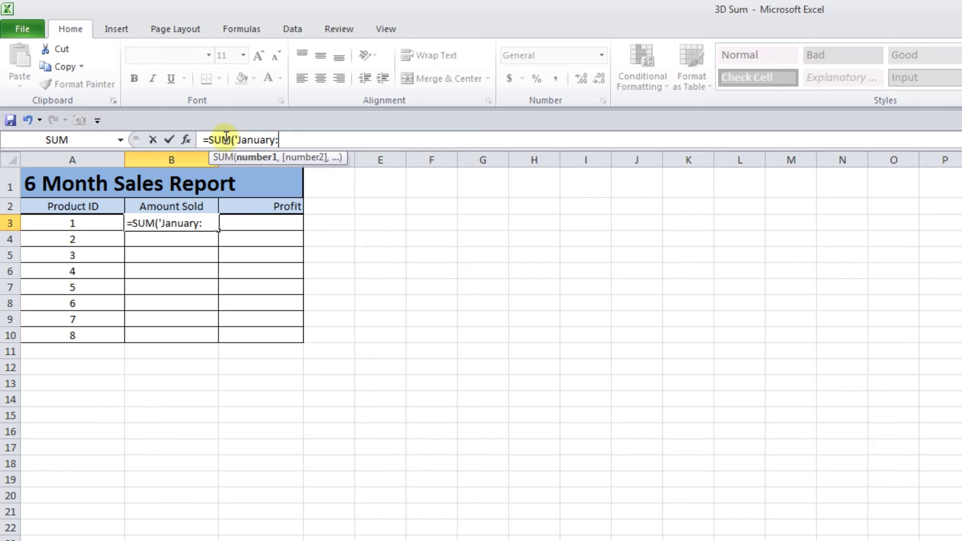
{"action": "type", "text": "June'!B"}
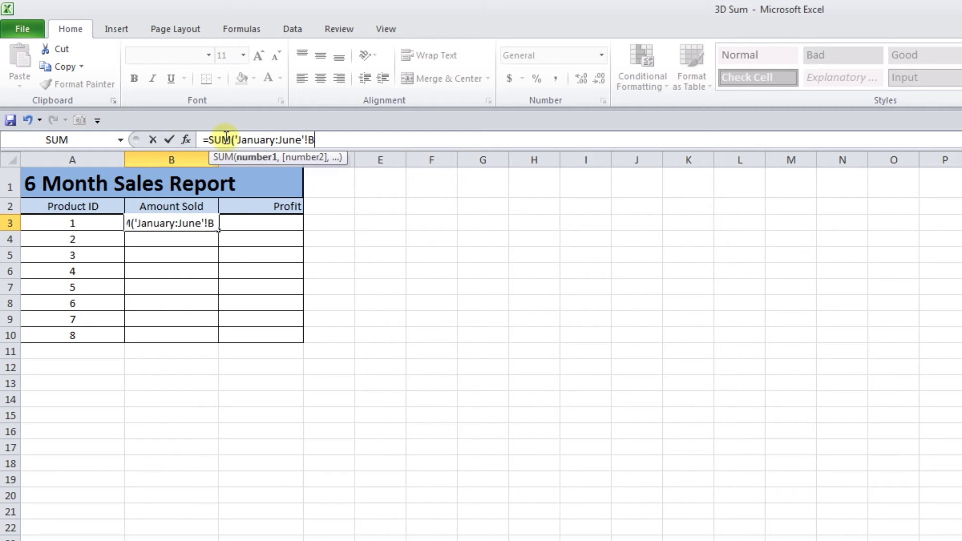
{"action": "type", "text": "3"}
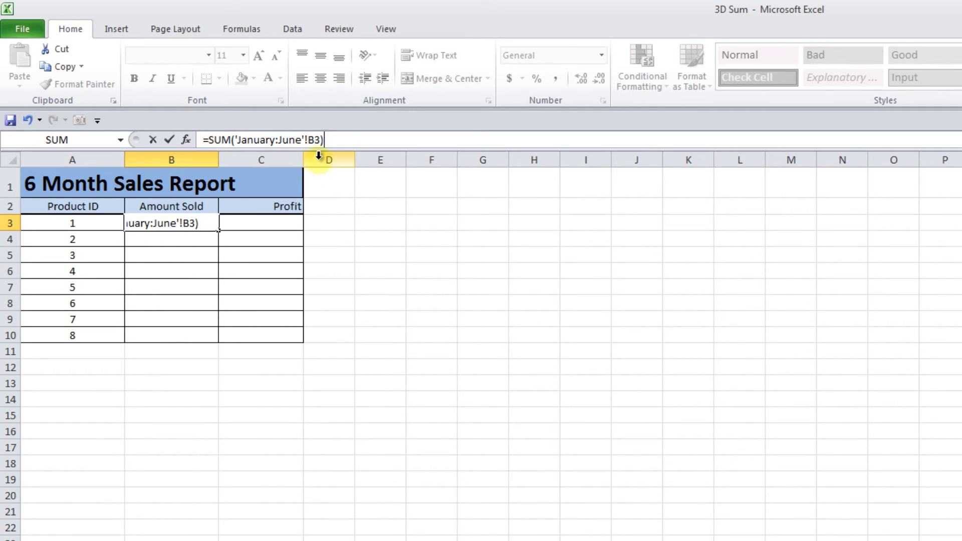
{"action": "key", "text": "Return"}
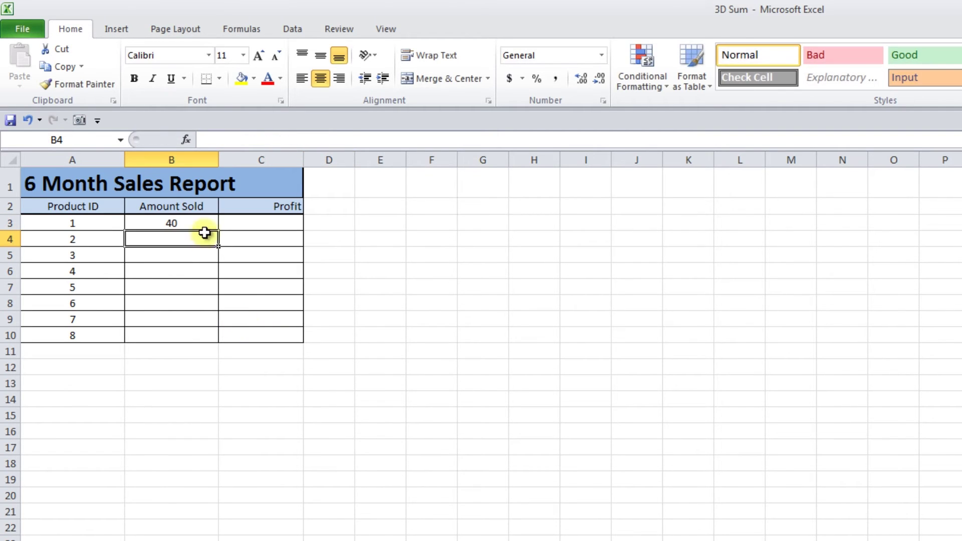
{"action": "left_click", "coordinate": [215, 226]}
{"action": "left_click_drag", "start_coordinate": [218, 232], "coordinate": [224, 336]}
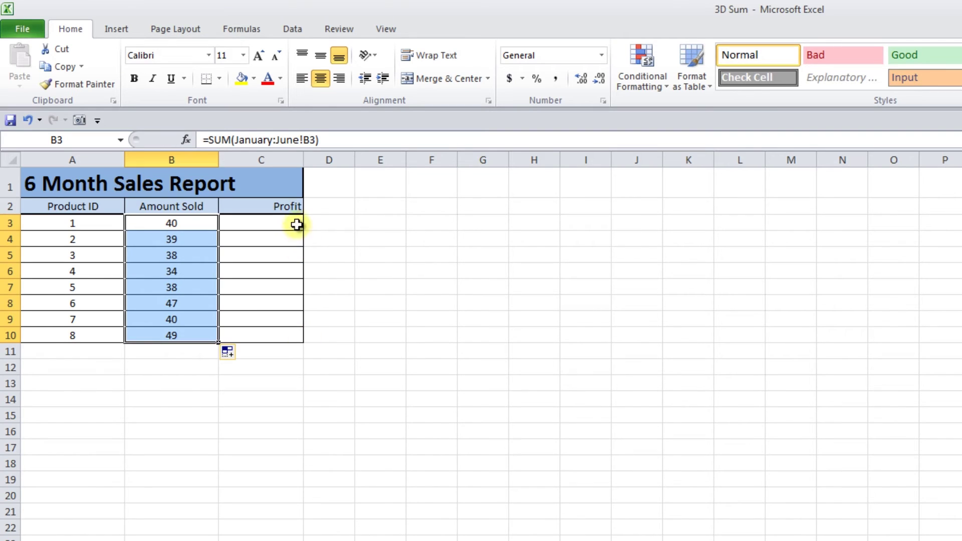
Enter =SUM('January:June'!C3) in C3 and fill it down through C10.
{"action": "left_click", "coordinate": [278, 223]}
{"action": "left_click", "coordinate": [253, 142]}
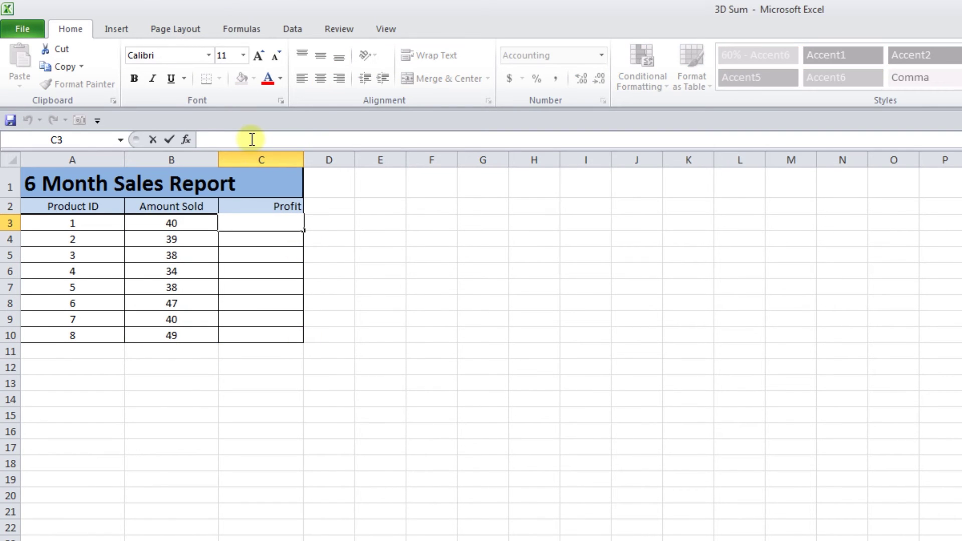
{"action": "type", "text": "=SUM('January:"}
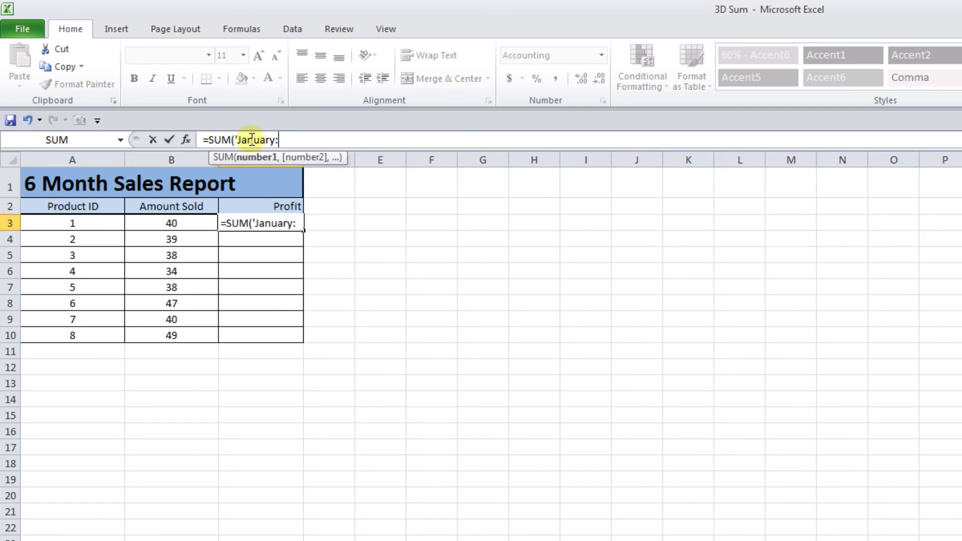
{"action": "type", "text": "June"}
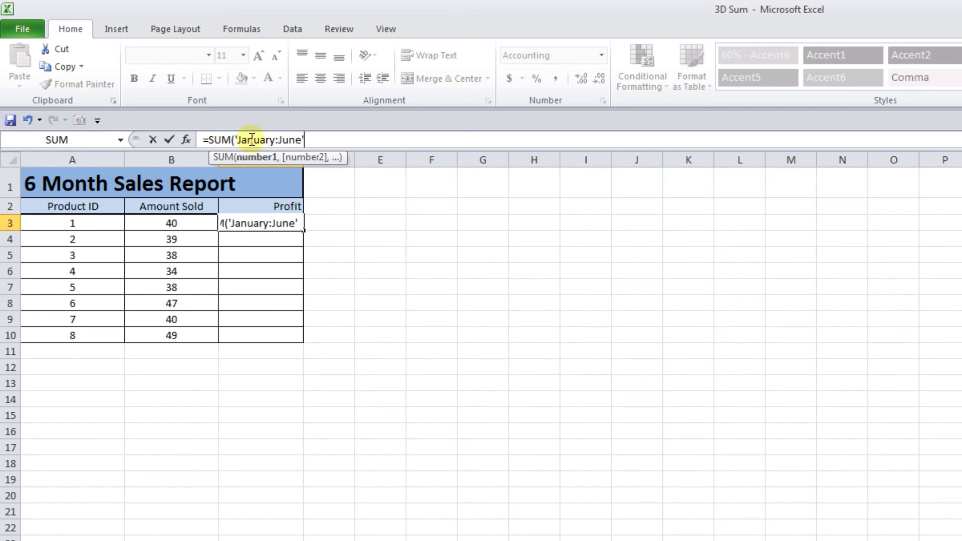
{"action": "type", "text": "C3"}
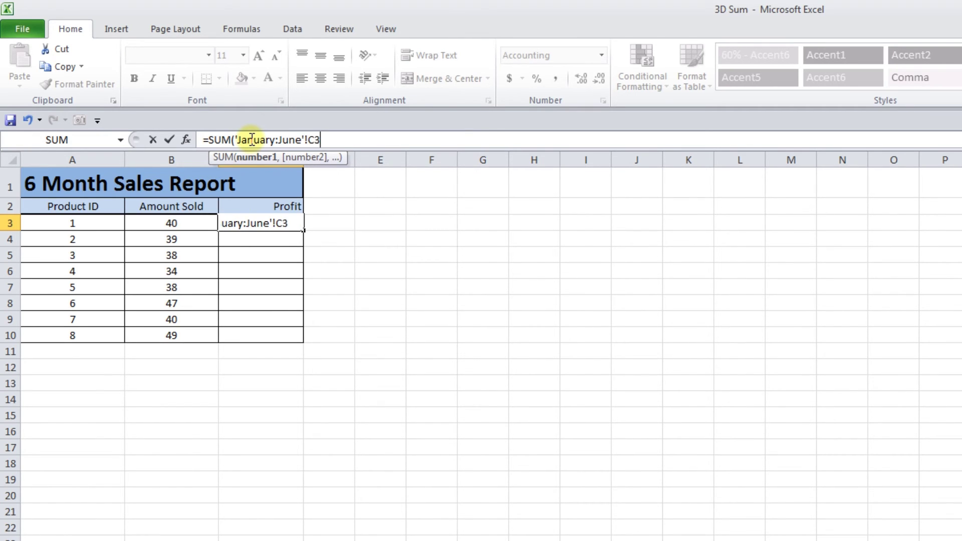
{"action": "type", "text": ")"}
{"action": "key", "text": "ctrl+Return"}
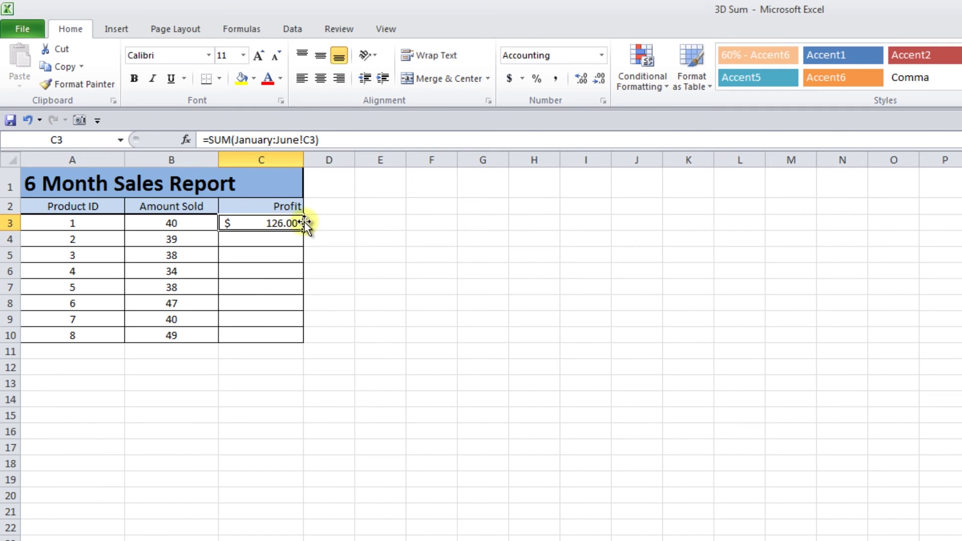
{"action": "left_click_drag", "start_coordinate": [303, 230], "coordinate": [303, 338]}
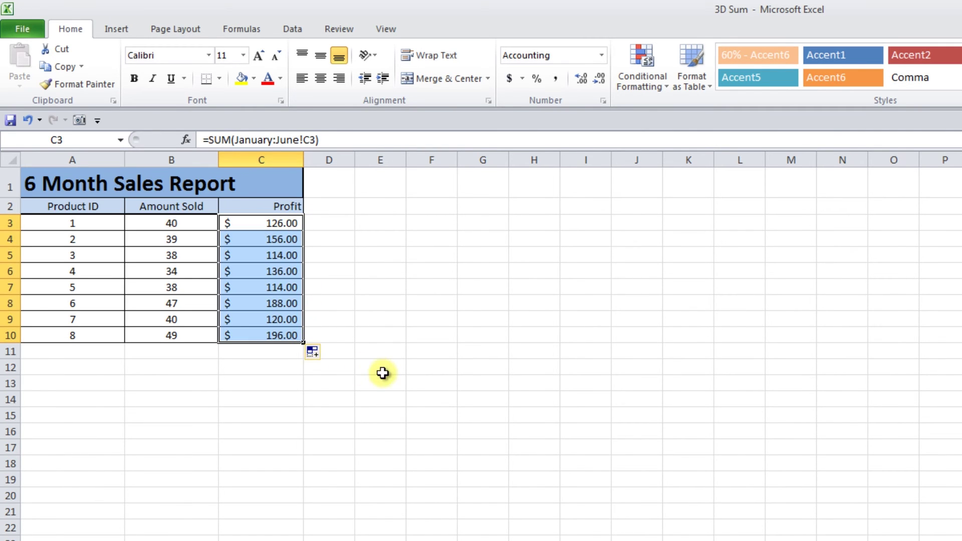